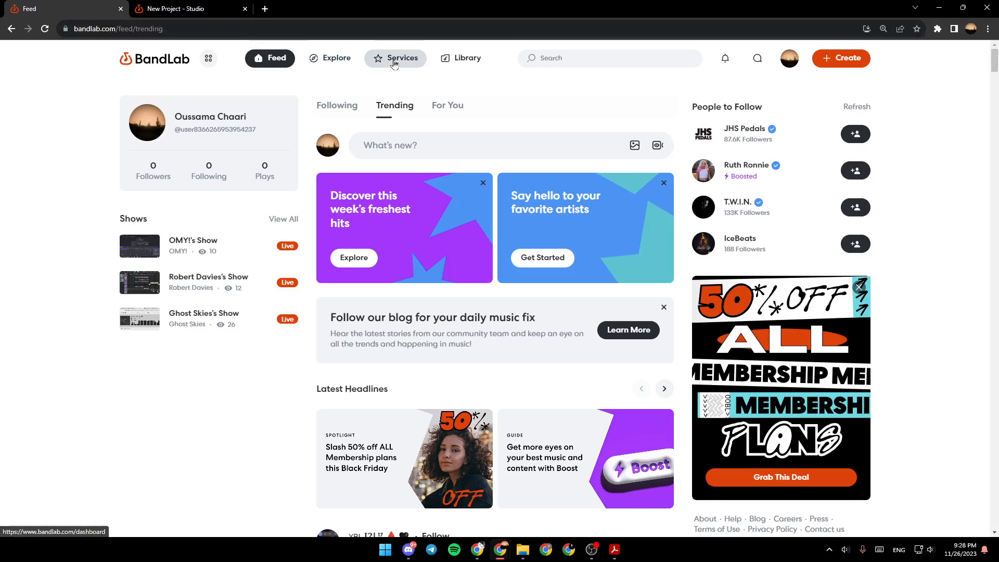
# - Return to the New Project studio and set the playback position to 00:12
pyautogui.click(596, 58)
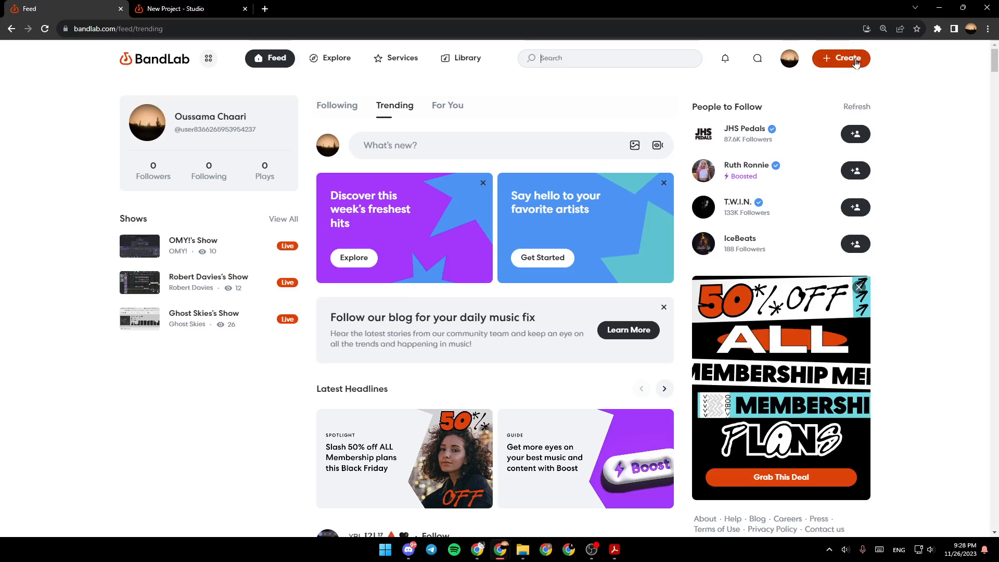
pyautogui.click(173, 9)
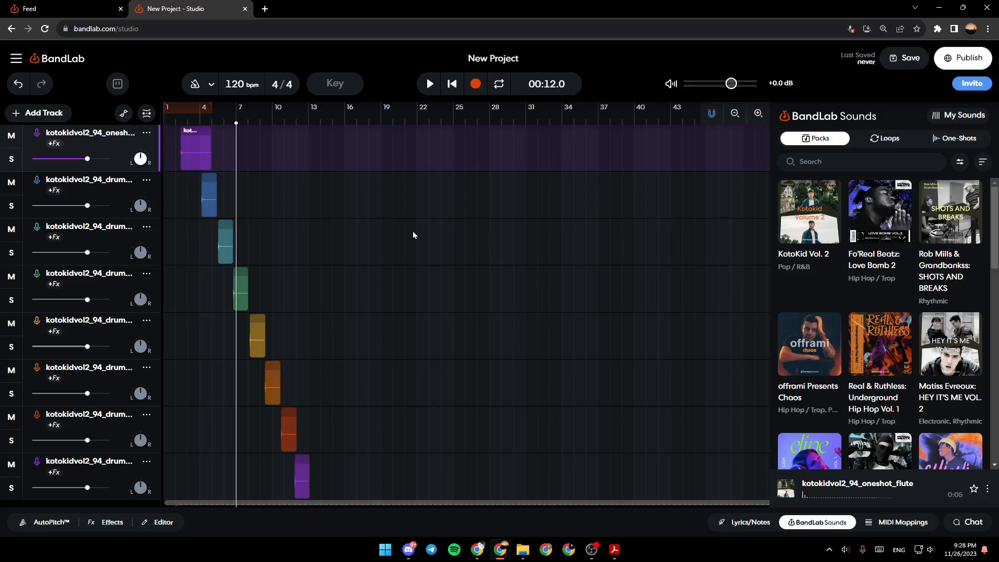
pyautogui.press('Left')
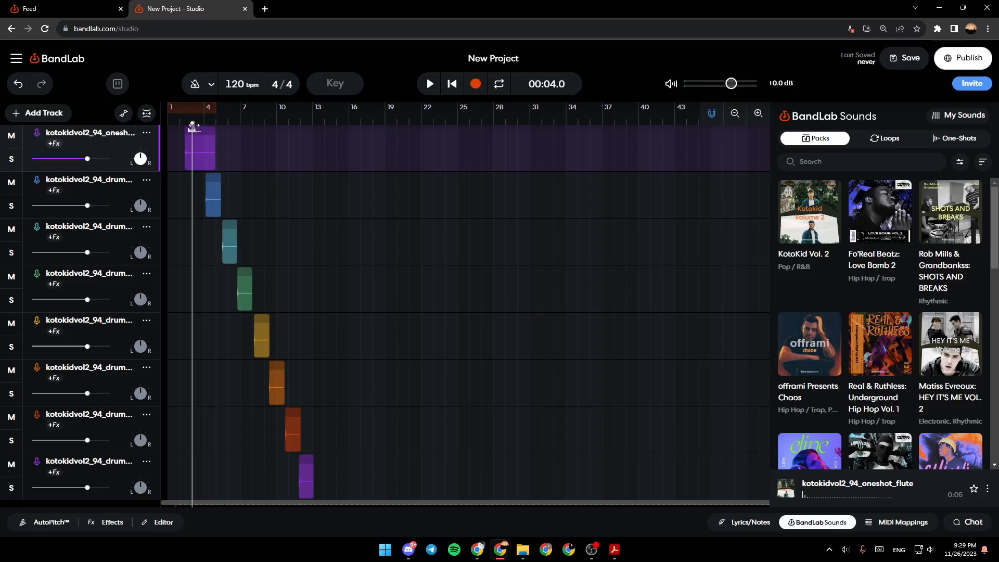
pyautogui.click(240, 124)
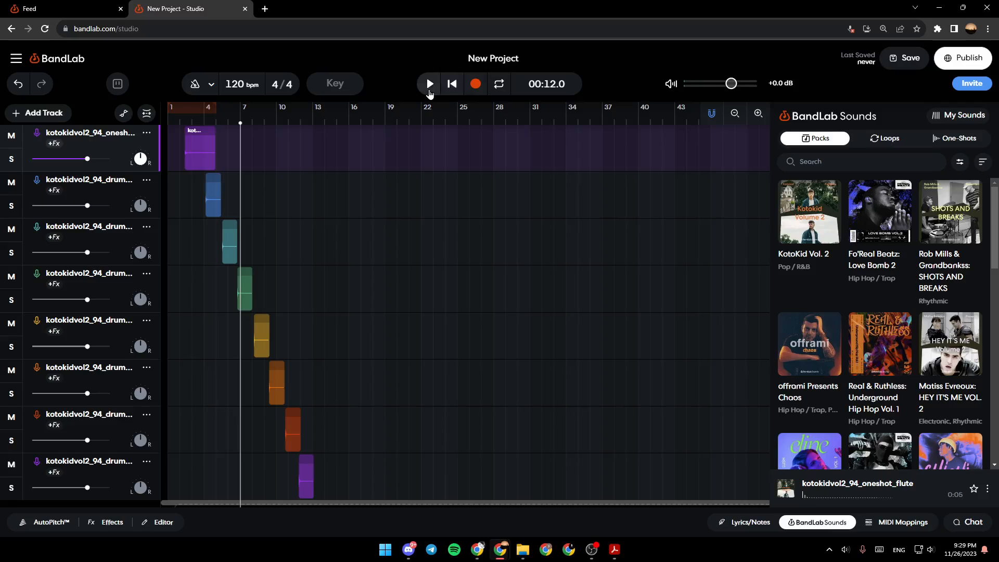
# - Audition the staggered drum hits from 00:12, stop, and rewind to 00:00
pyautogui.click(430, 83)
pyautogui.click(429, 84)
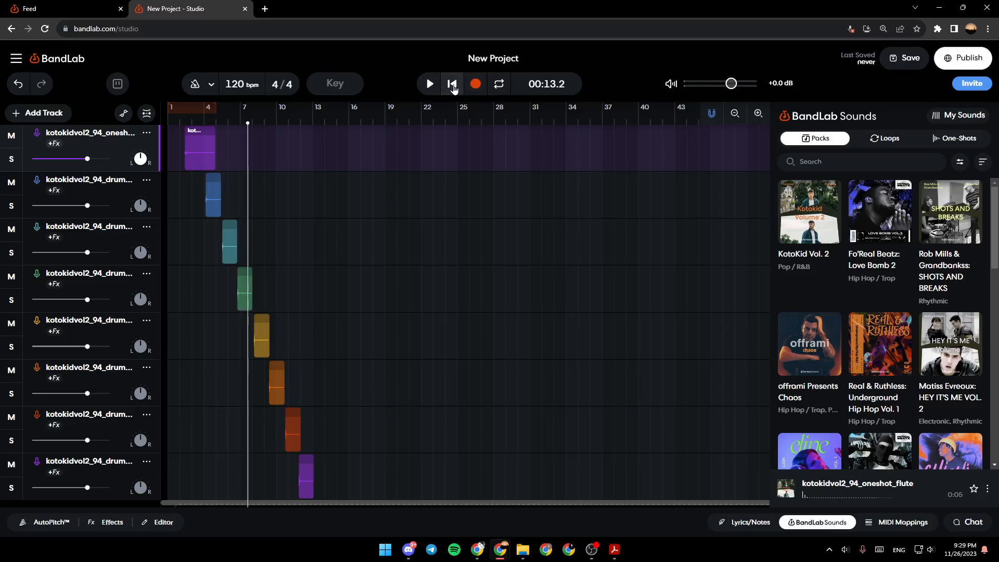
pyautogui.click(451, 84)
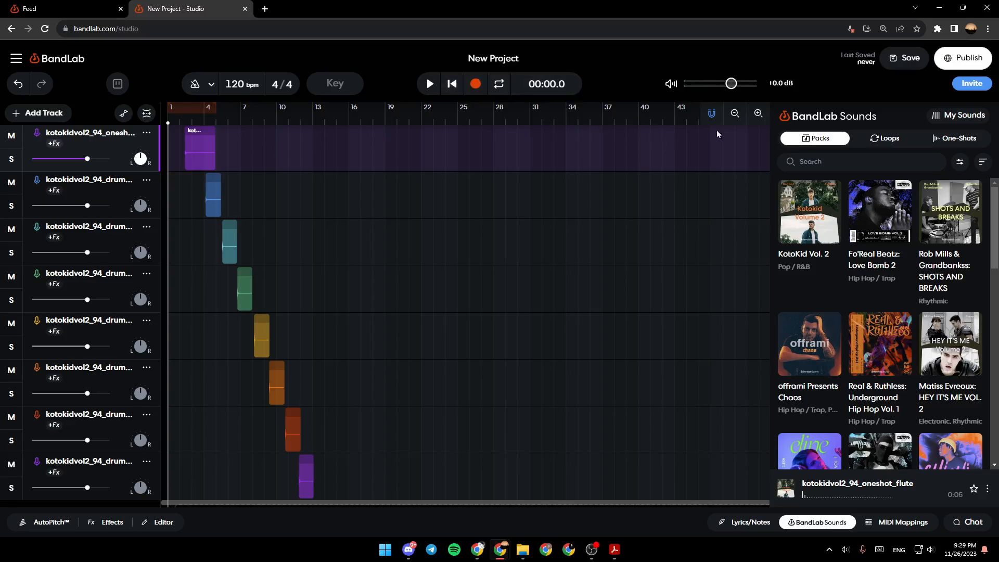
# - Lower the master volume slider slightly to -1.8 dB
pyautogui.moveTo(731, 83)
pyautogui.mouseDown()
pyautogui.moveTo(685, 83)
pyautogui.moveTo(727, 84)
pyautogui.mouseUp()
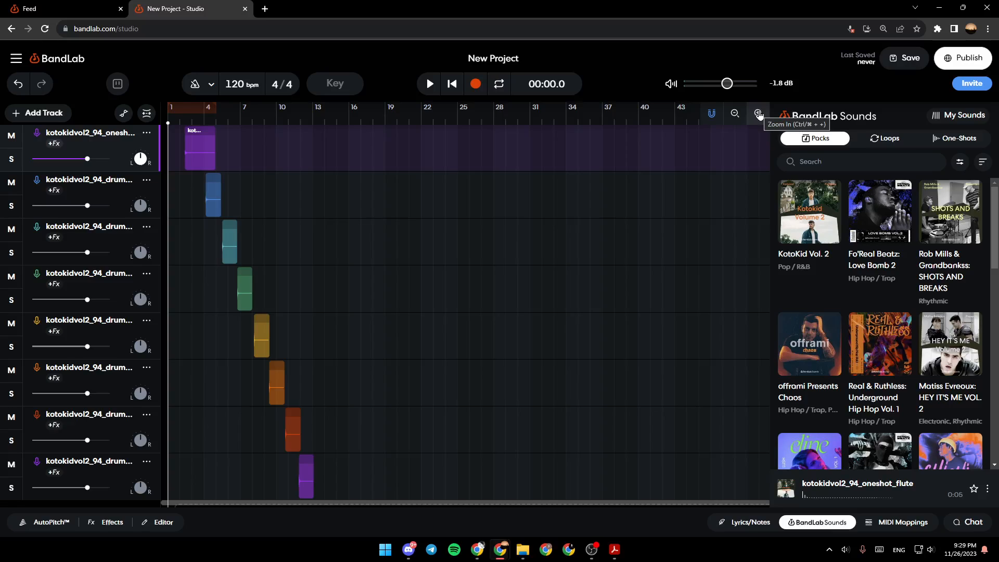
# - Zoom the timeline in repeatedly with the playhead near 00:10.7 until clips show their names
pyautogui.click(758, 115)
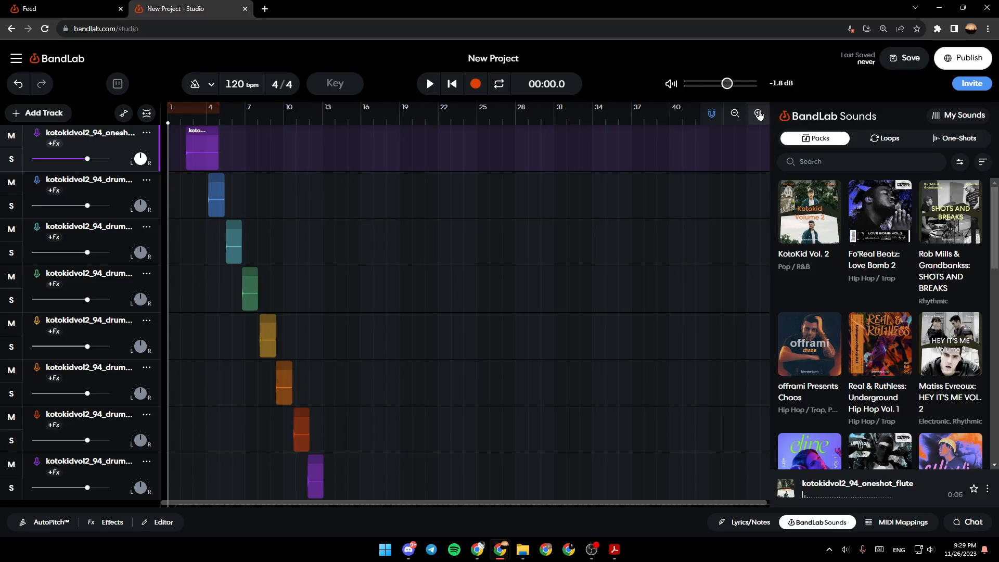
pyautogui.click(757, 115)
pyautogui.moveTo(169, 125)
pyautogui.mouseDown()
pyautogui.moveTo(393, 125)
pyautogui.moveTo(243, 125)
pyautogui.mouseUp()
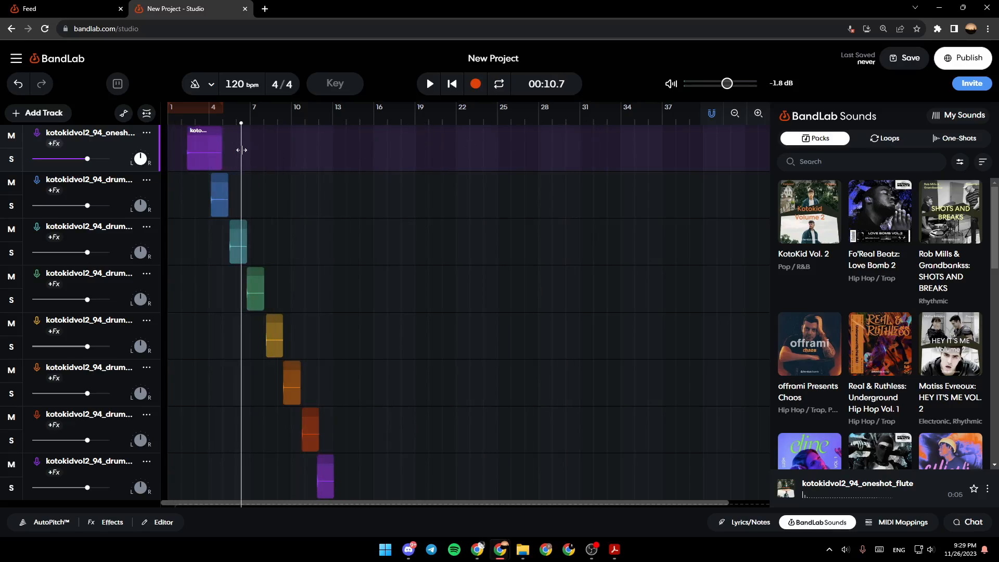
pyautogui.click(757, 116)
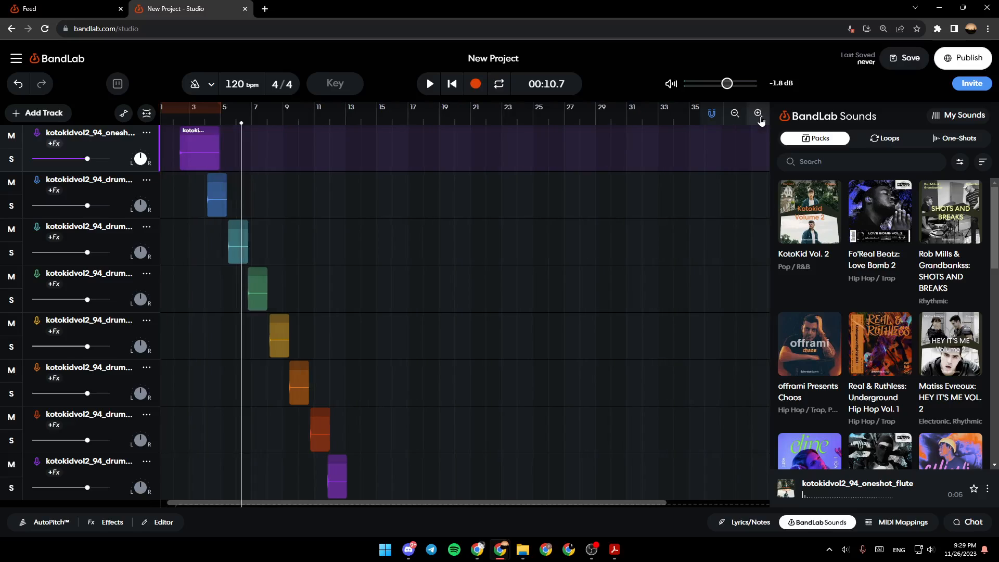
pyautogui.click(758, 116)
pyautogui.click(758, 116)
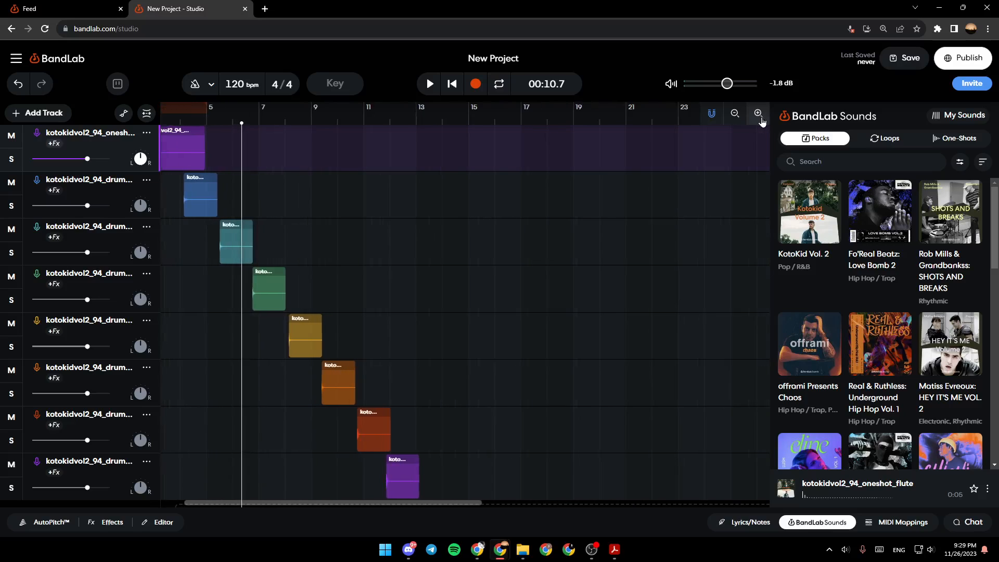
pyautogui.click(758, 116)
pyautogui.click(758, 116)
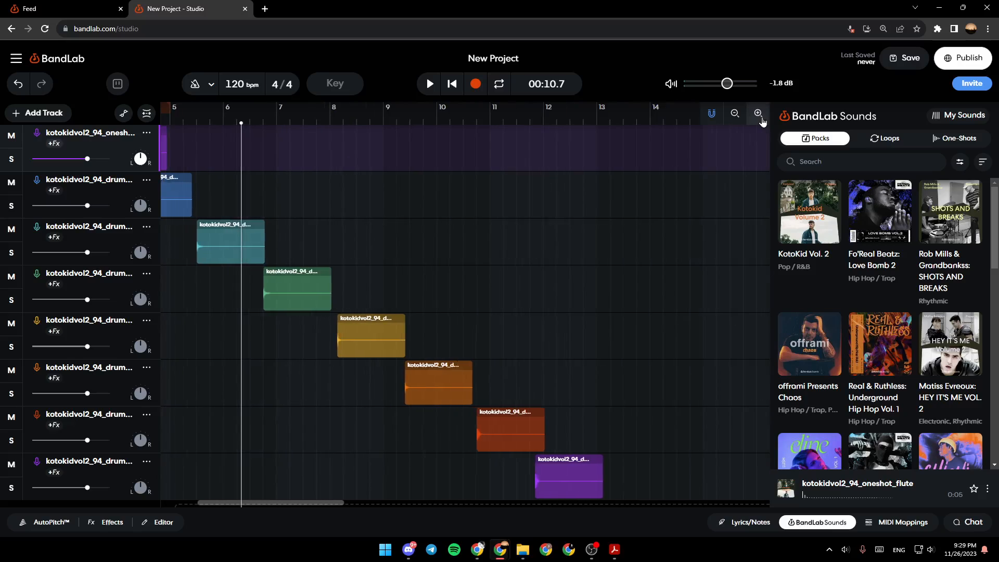
pyautogui.click(757, 115)
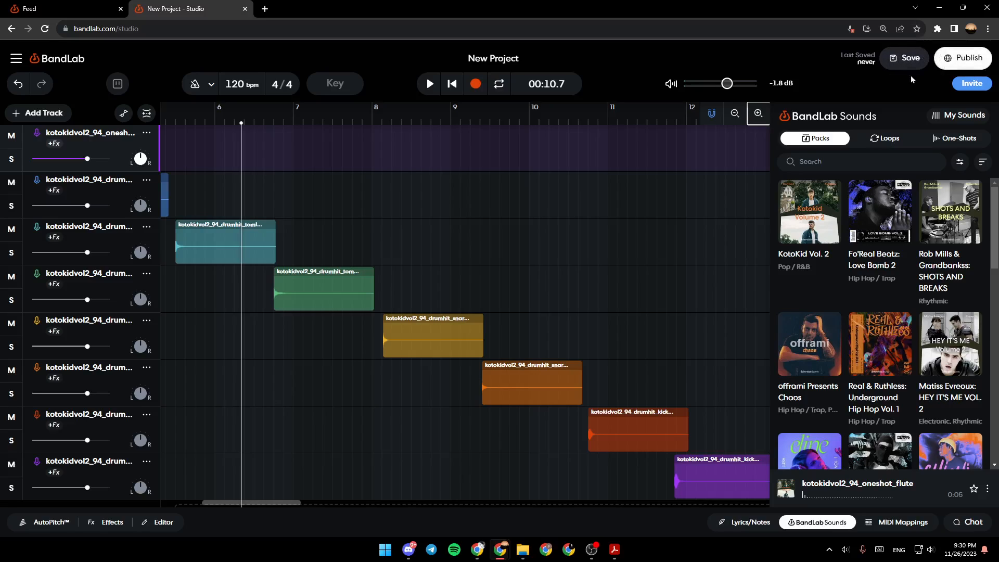
# - Save the project with Ctrl+S, briefly check the Invite dialog and the Loops and Packs tabs
pyautogui.hotkey('ctrl', 's')
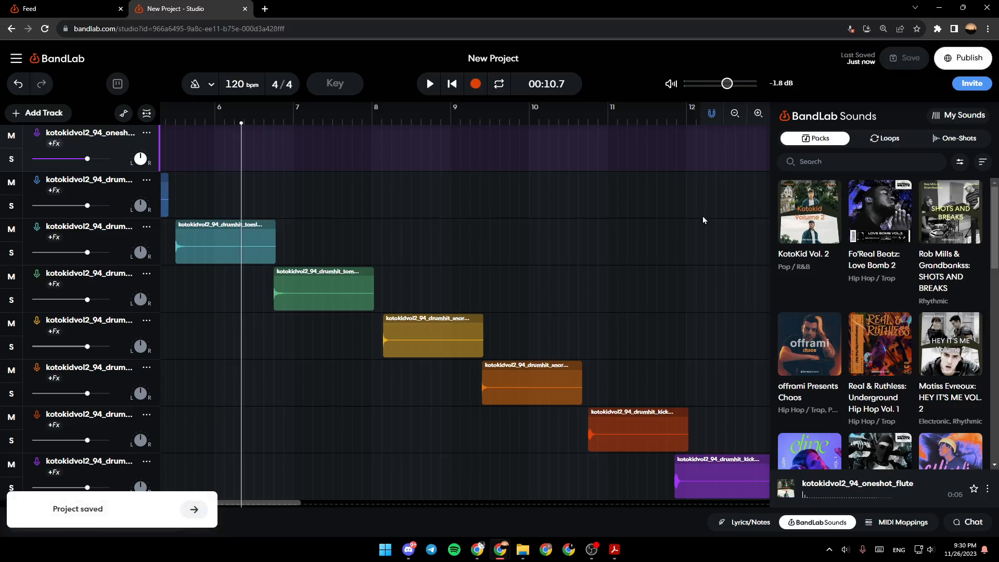
pyautogui.click(971, 83)
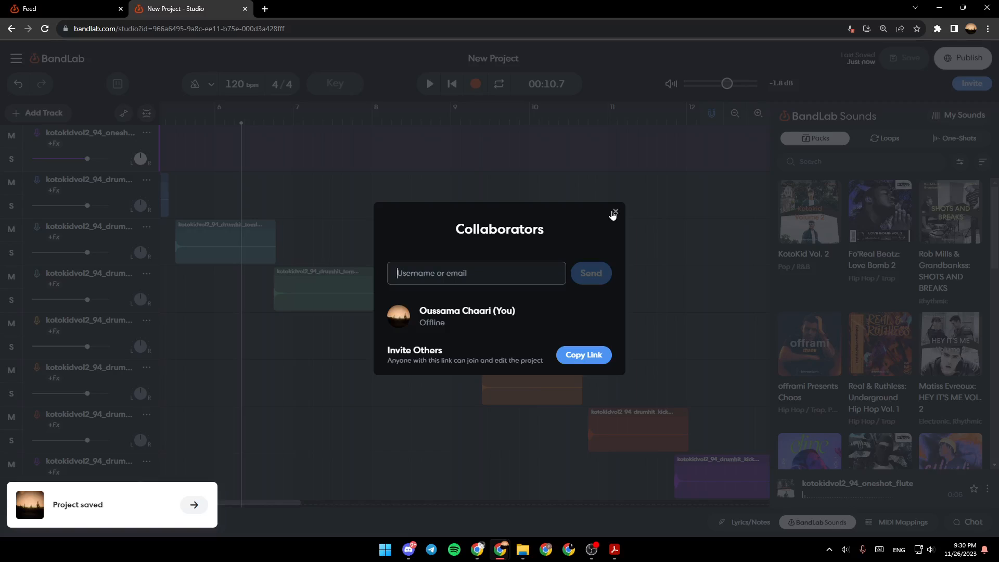
pyautogui.click(613, 214)
pyautogui.click(882, 138)
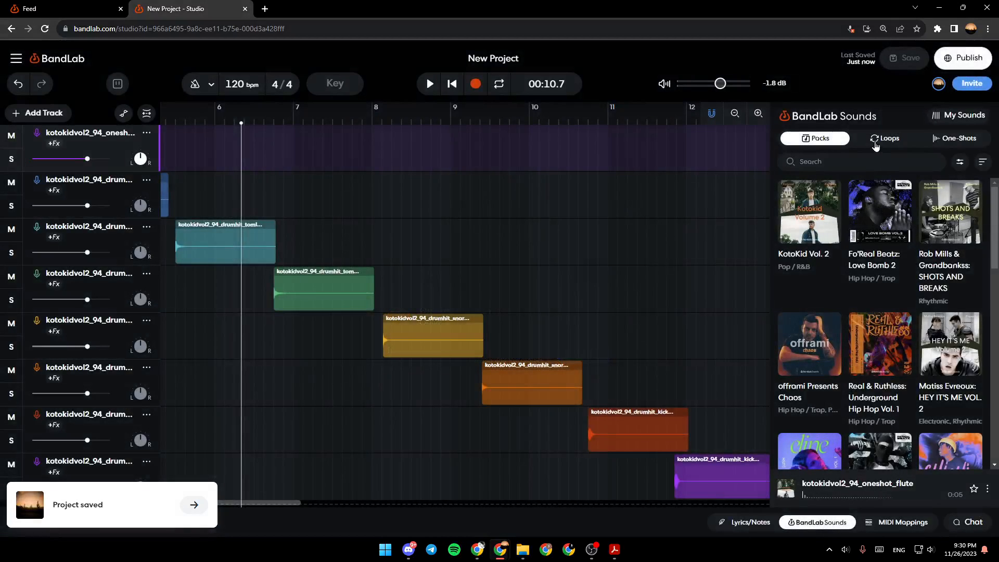
pyautogui.click(819, 140)
# - Browse the sound library tabs and open the KotoKid Vol. 2 pack
pyautogui.click(958, 139)
pyautogui.click(882, 138)
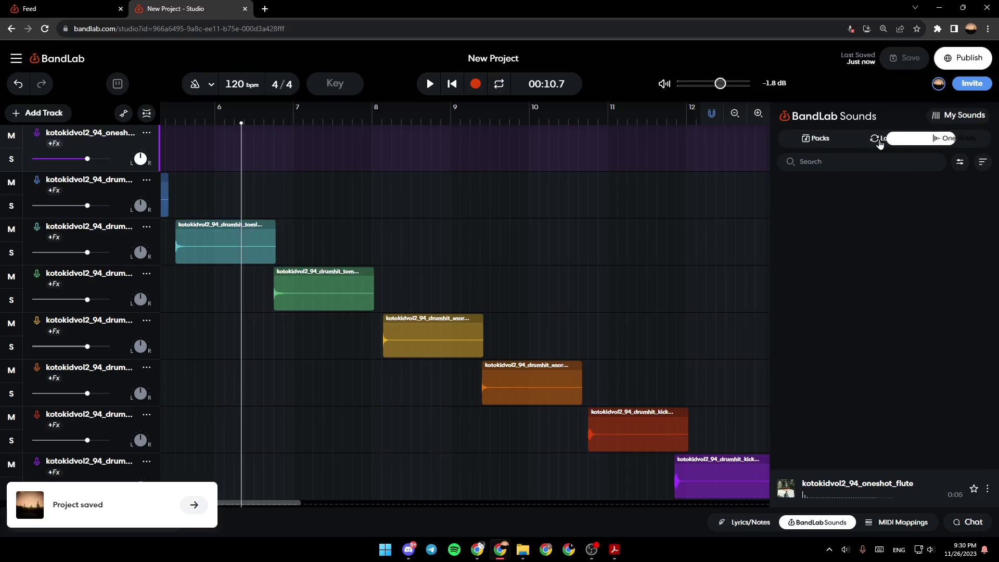
pyautogui.click(820, 138)
pyautogui.click(965, 115)
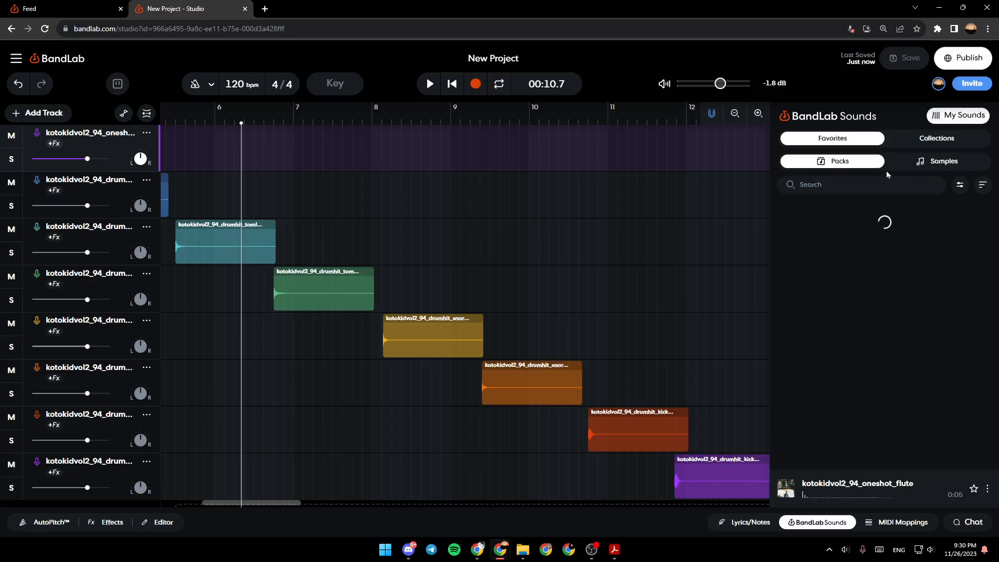
pyautogui.click(884, 384)
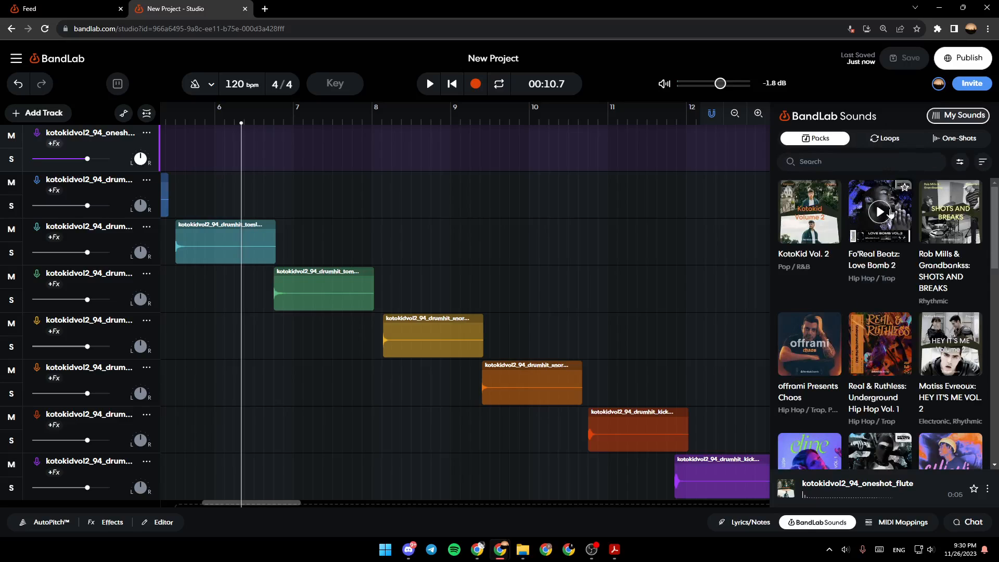
pyautogui.click(809, 215)
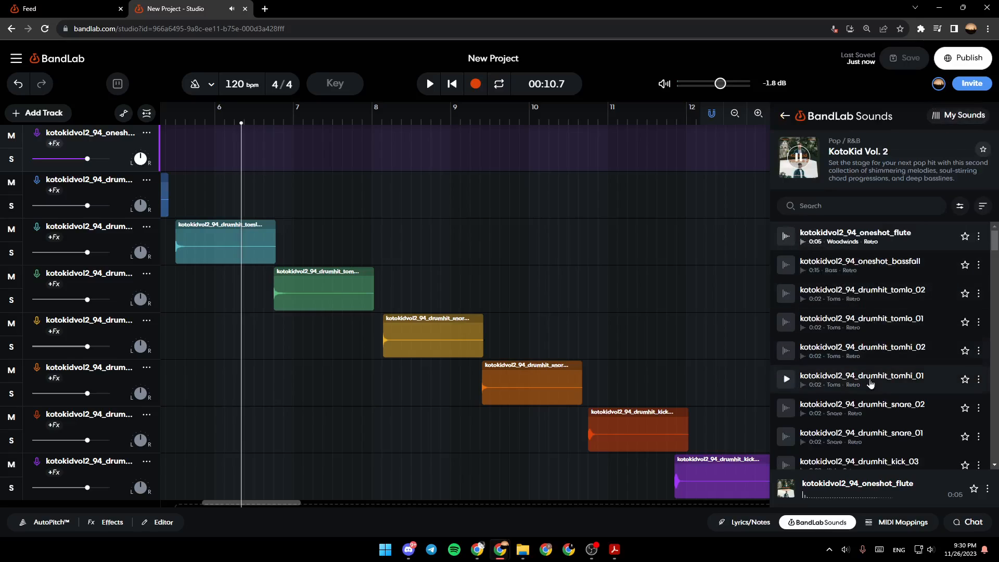
# - Drag the KotoKid drumhit_snare sample onto the green track 4 near bar 11
pyautogui.moveTo(858, 434)
pyautogui.mouseDown()
pyautogui.moveTo(674, 308)
pyautogui.moveTo(700, 307)
pyautogui.mouseUp()
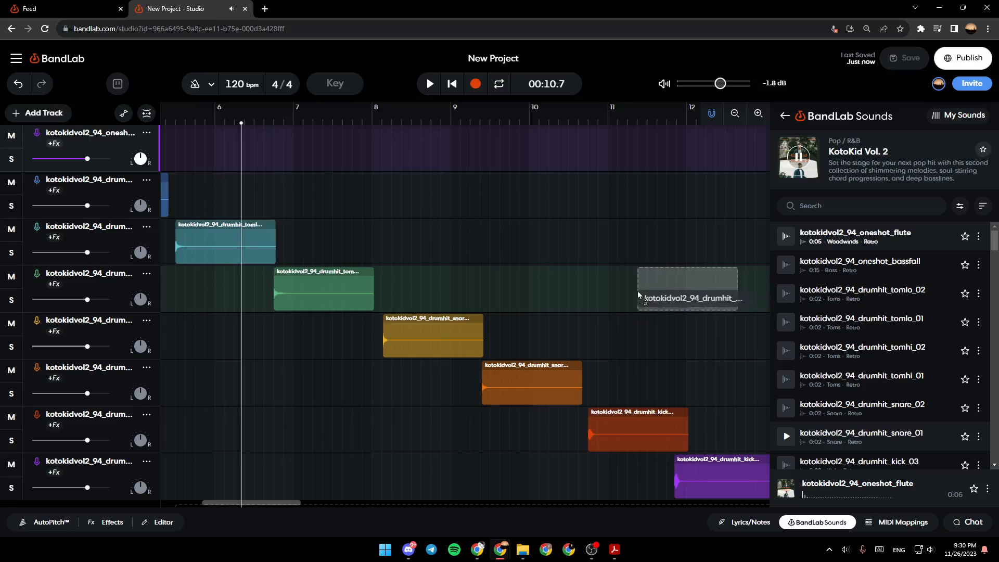